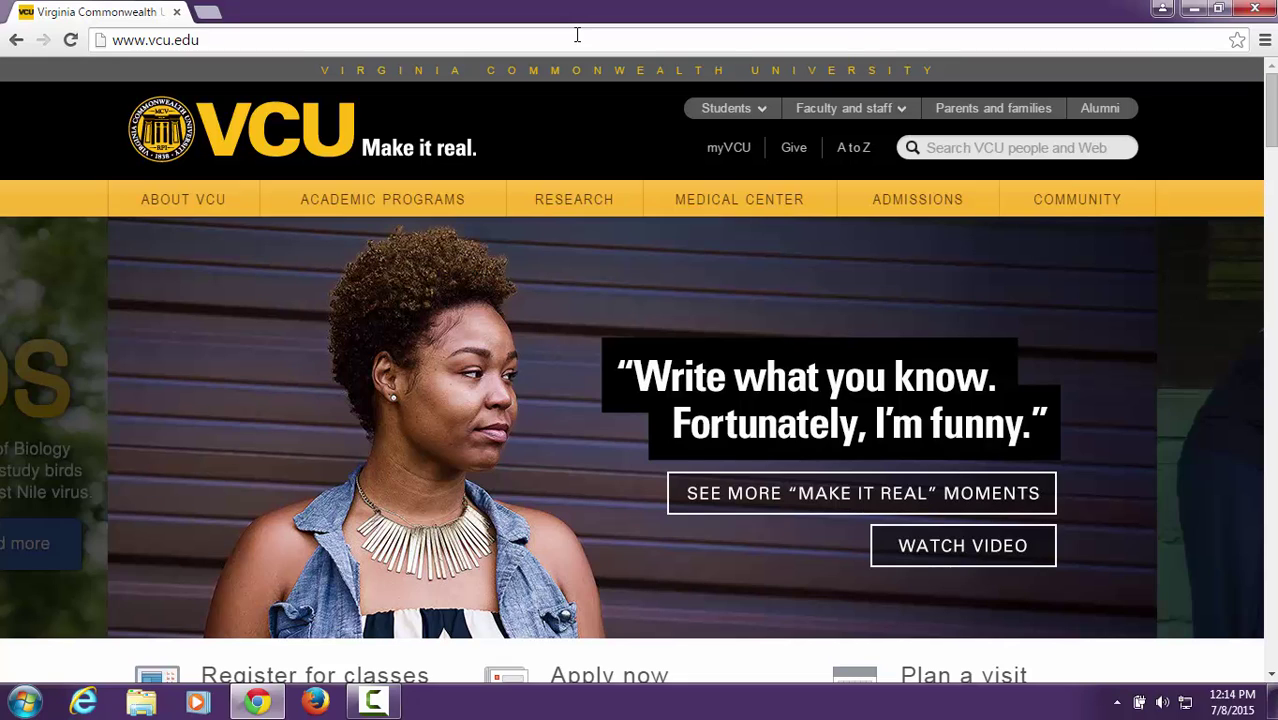
# - Go to ts.vcu.edu and open the Microsoft page from the Software Center's Top Downloads
pyautogui.click(577, 39)
pyautogui.write('ts.vcu.edu')
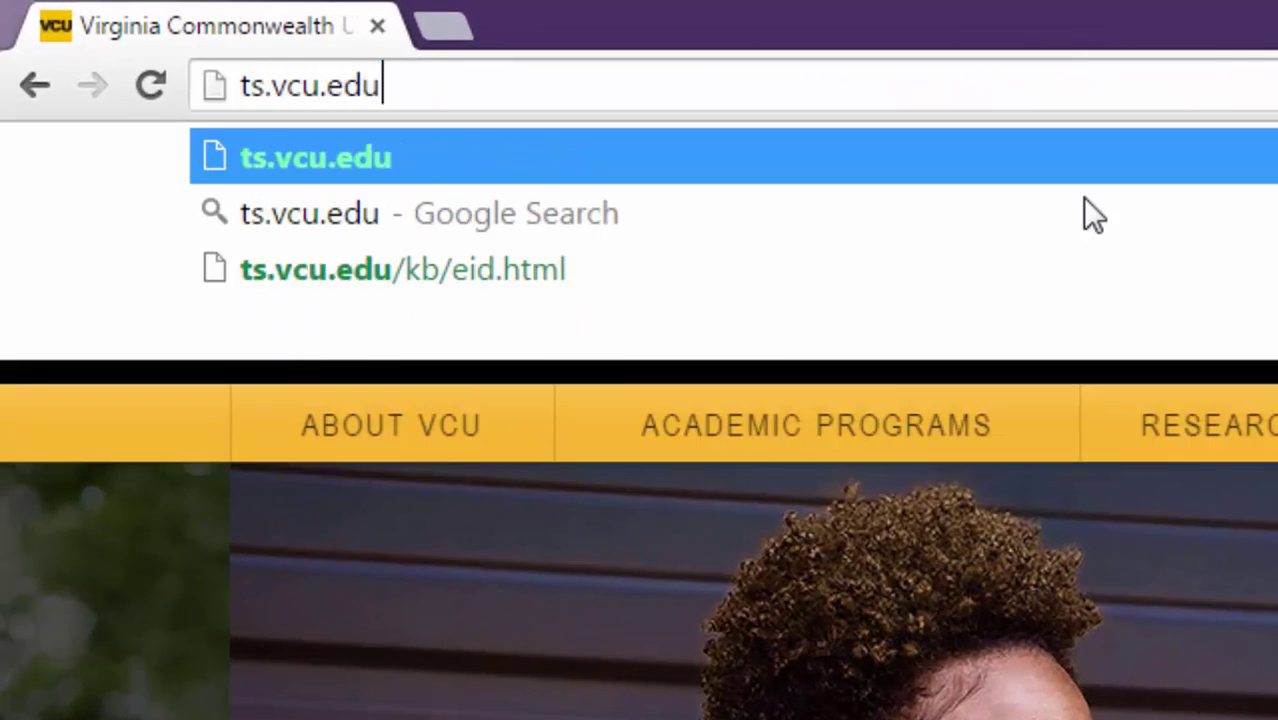
pyautogui.press('Return')
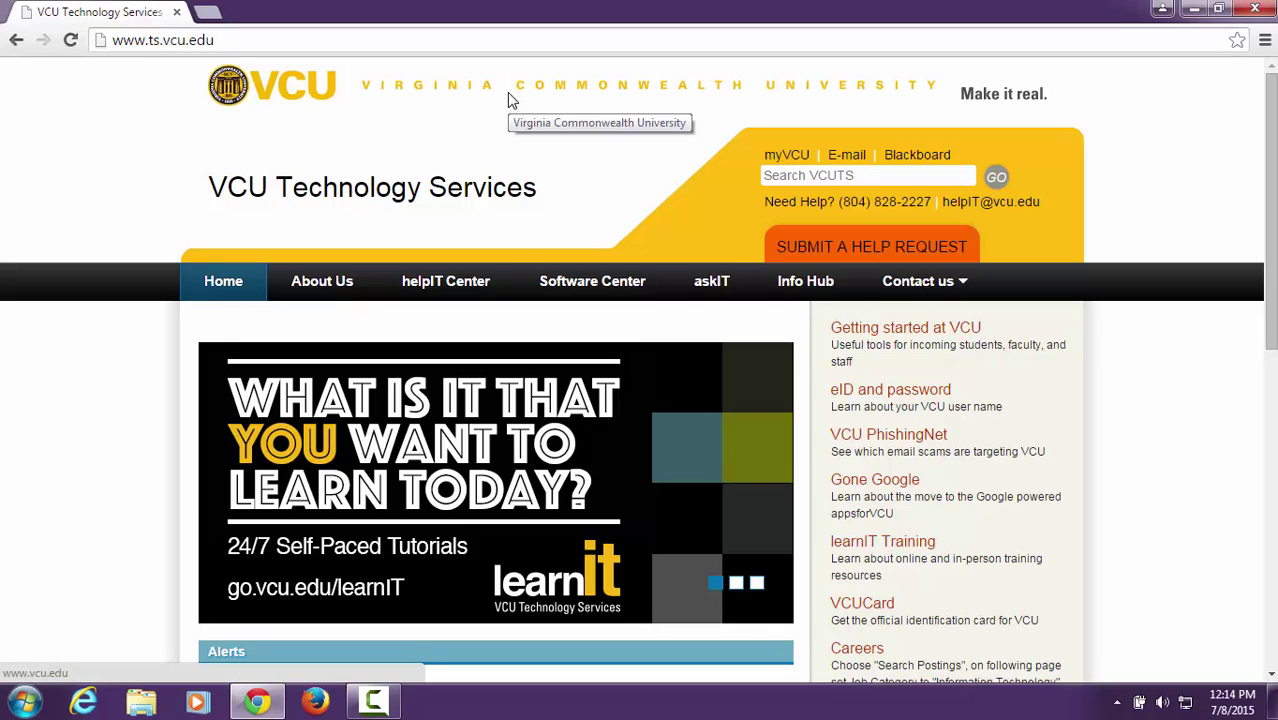
pyautogui.click(563, 290)
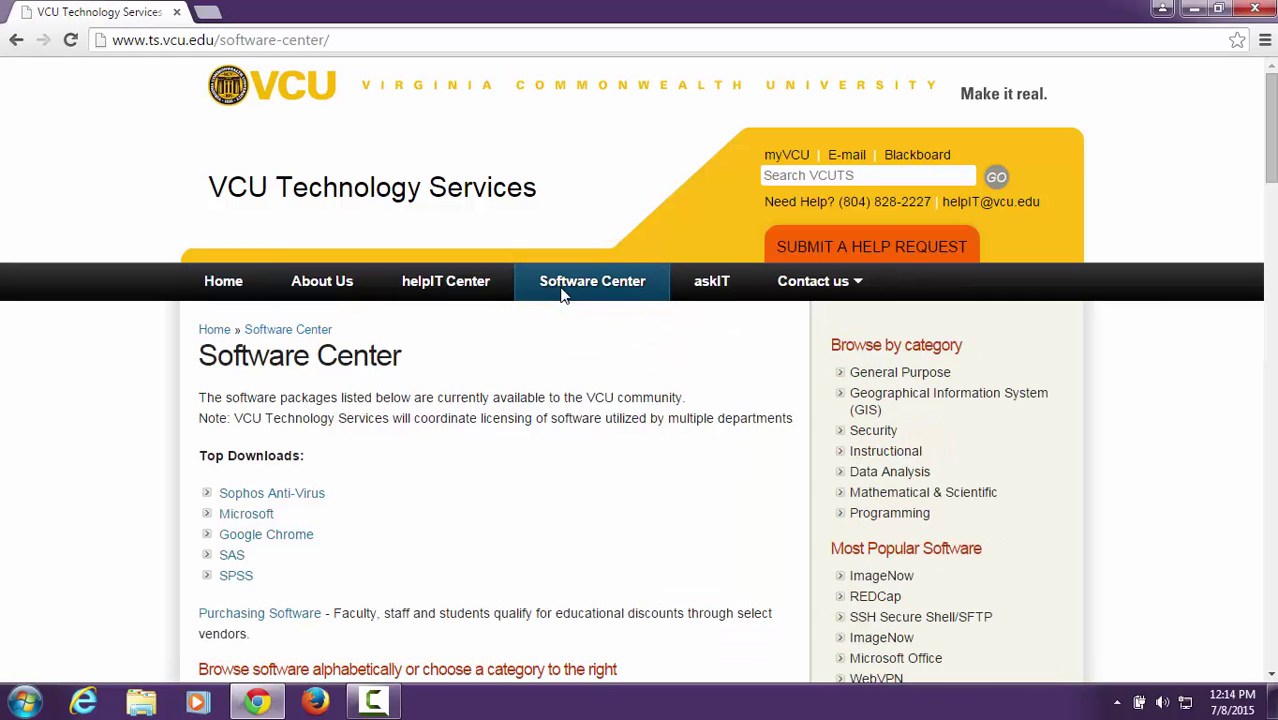
pyautogui.click(245, 514)
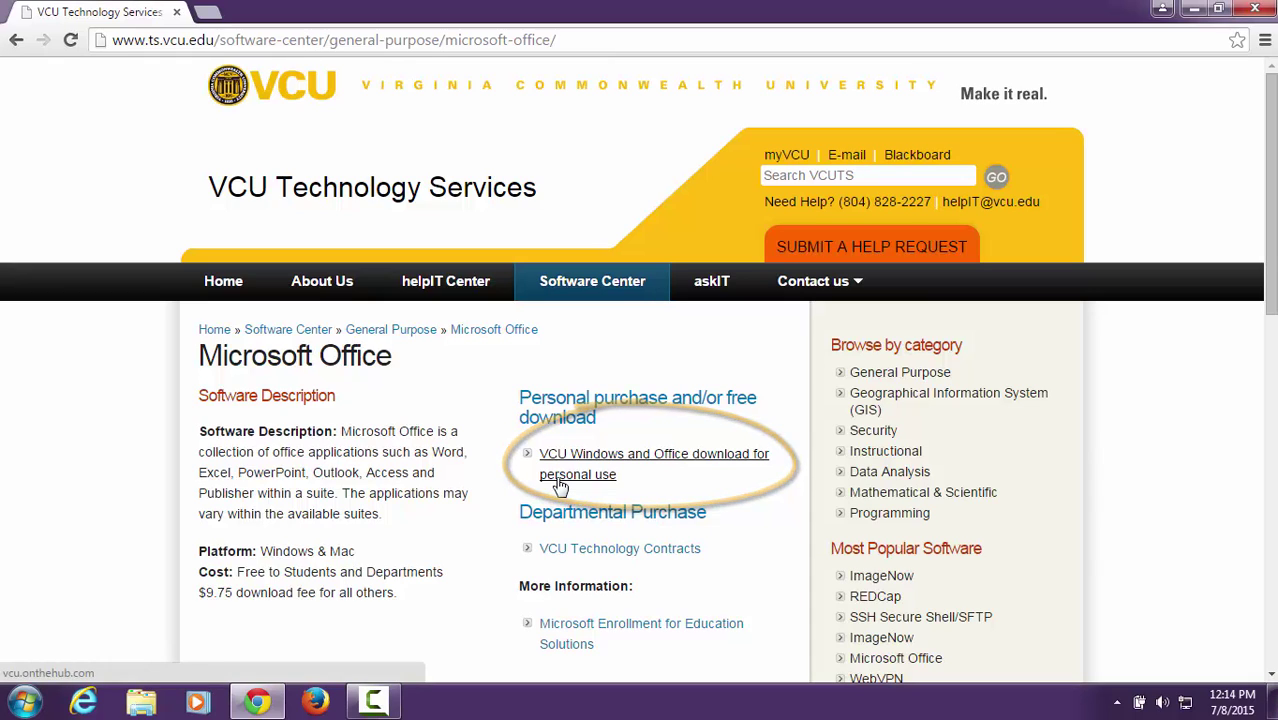
# - Log in to VCU Central Authentication Service with the student eID and password
pyautogui.write('vcustudent_2')
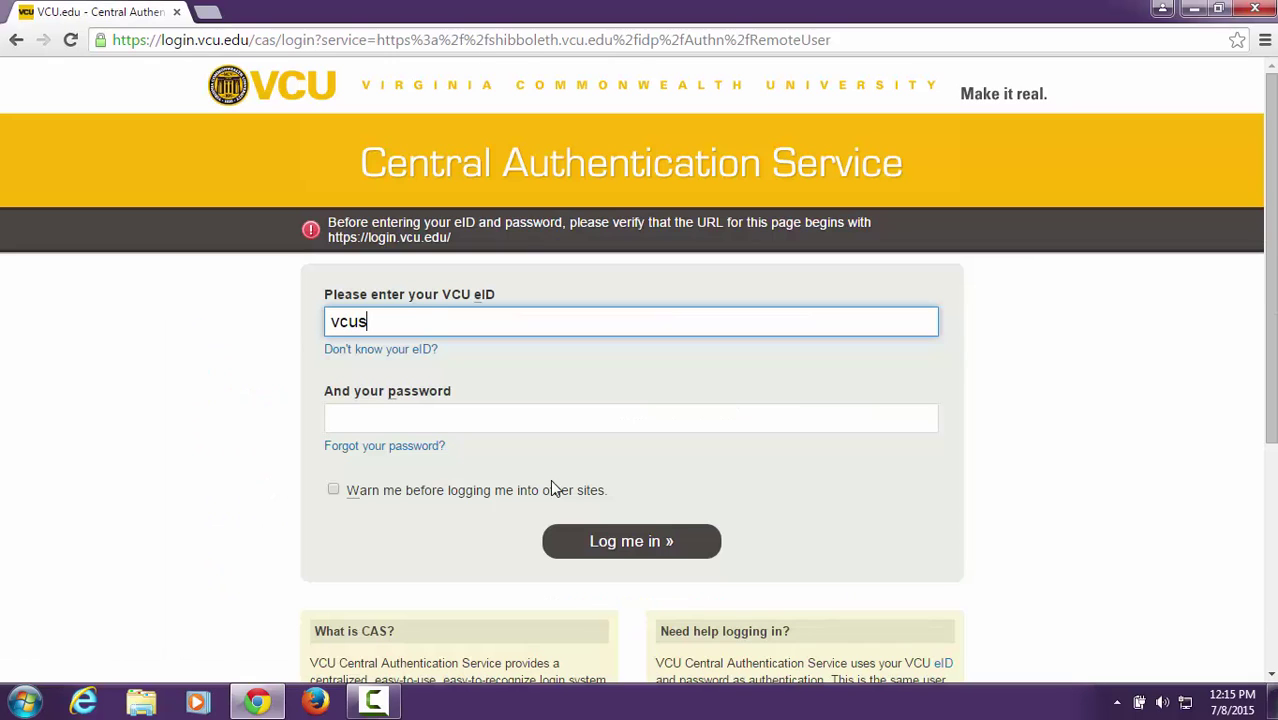
pyautogui.press('Tab')
pyautogui.write('**************')
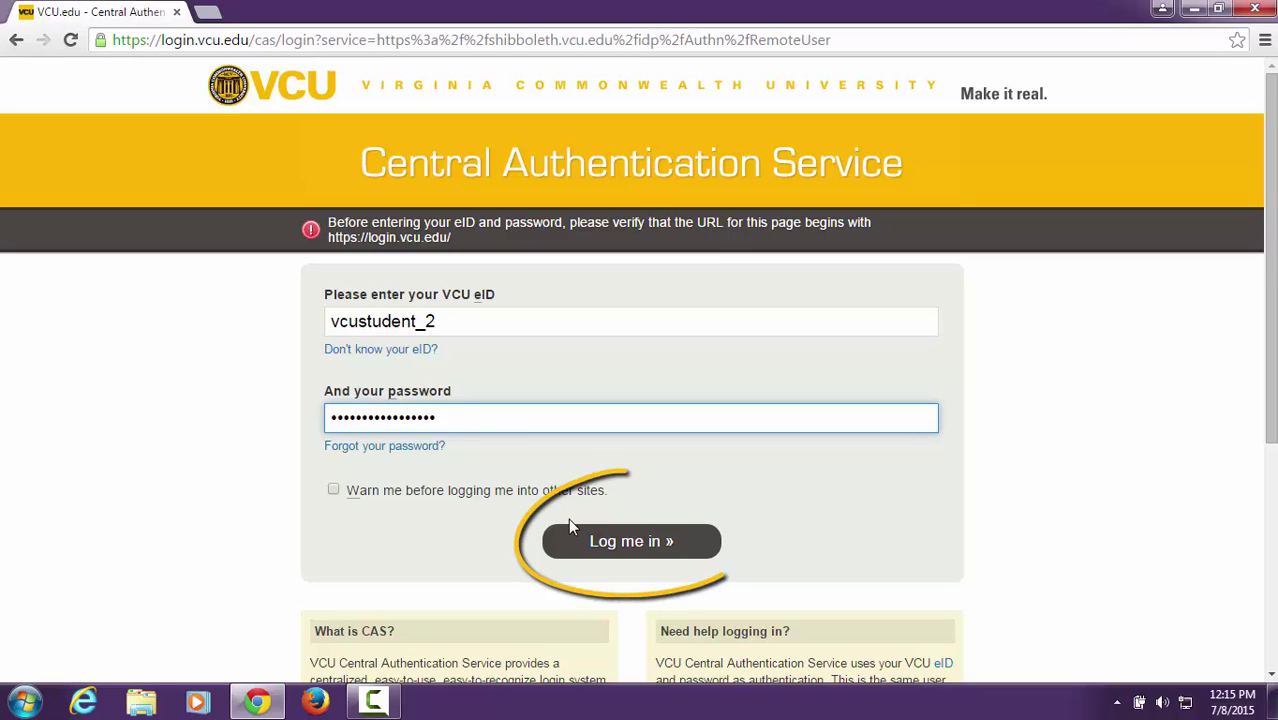
pyautogui.click(628, 540)
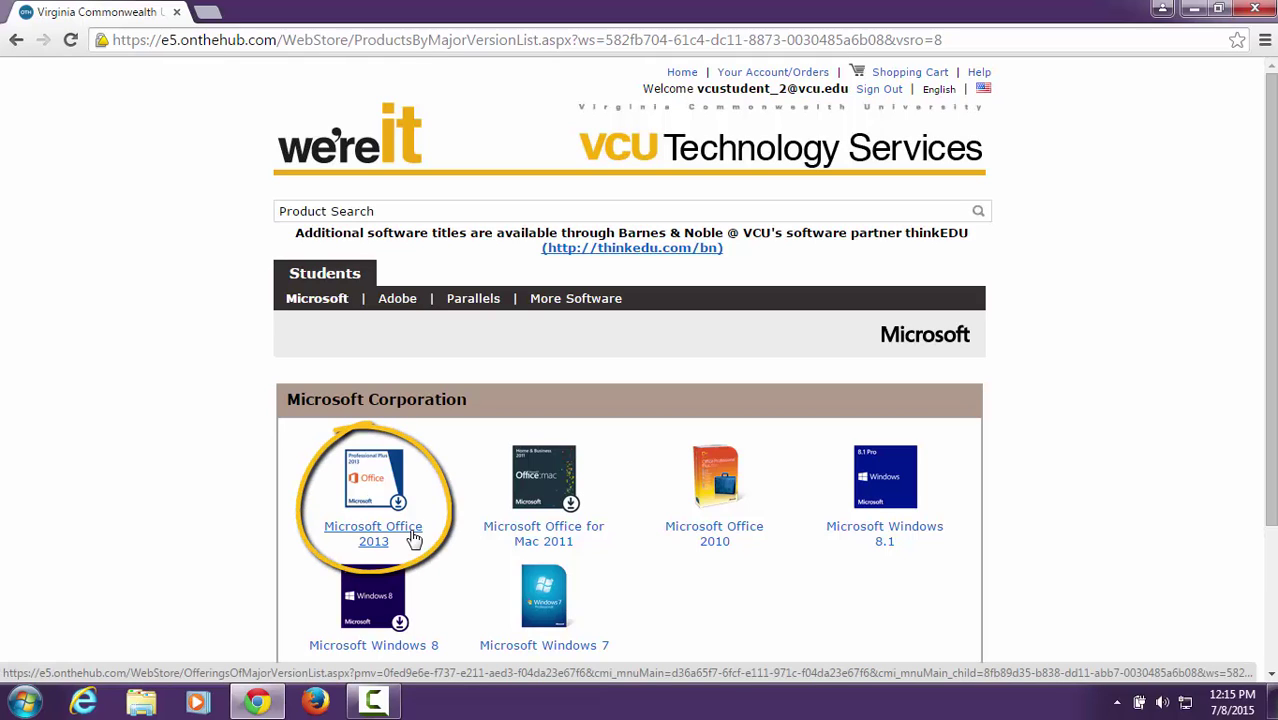
# - Add Office Professional Plus 2013 Student Option from the Office 2013 page to the cart and check out
pyautogui.click(413, 538)
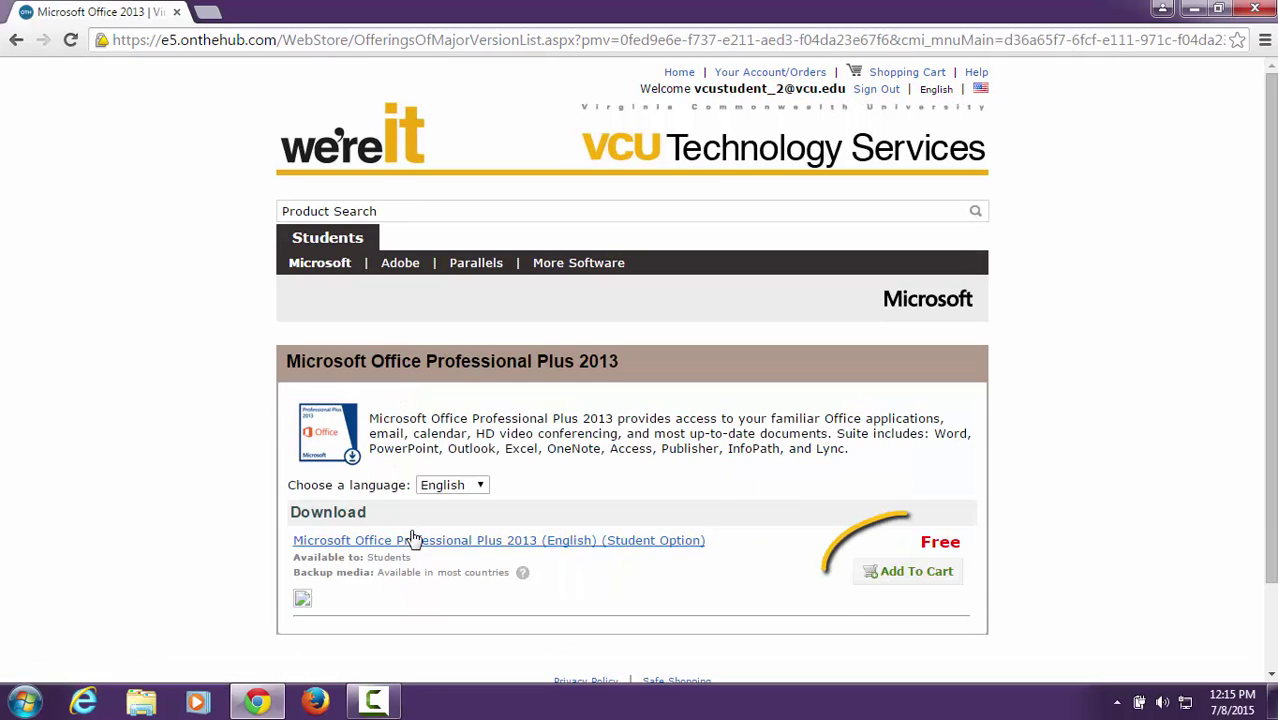
pyautogui.click(858, 580)
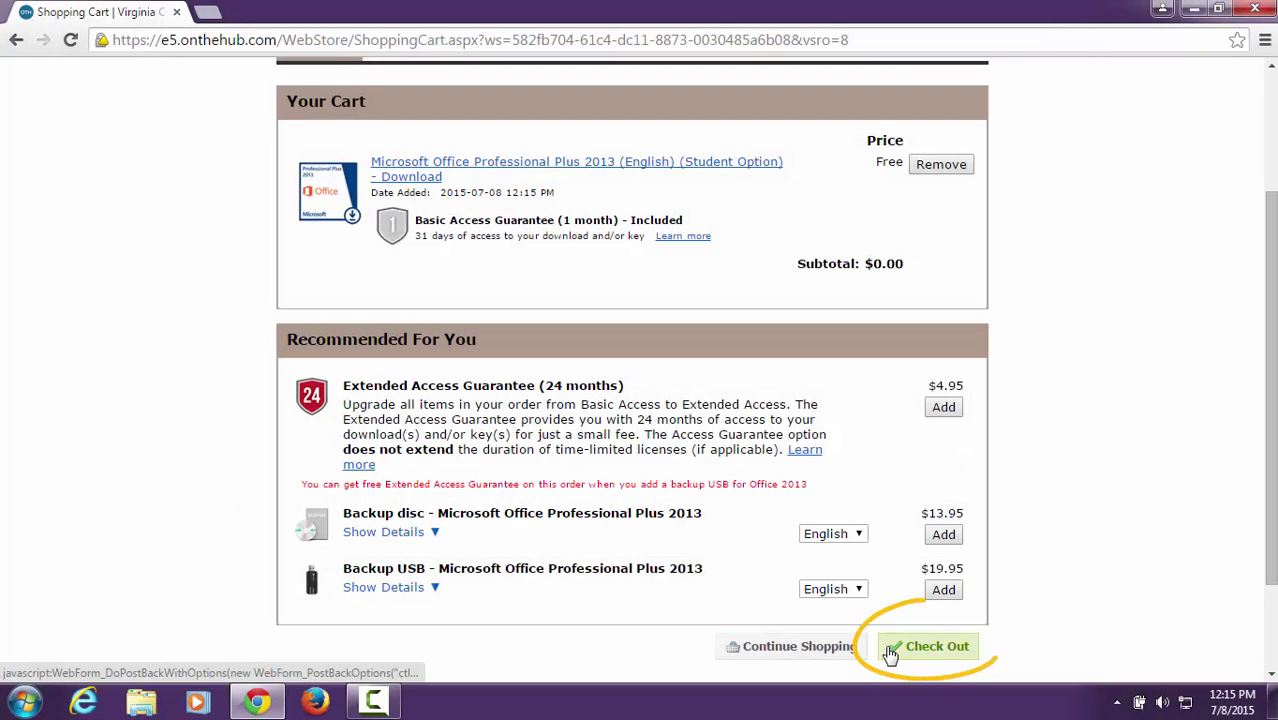
pyautogui.click(890, 652)
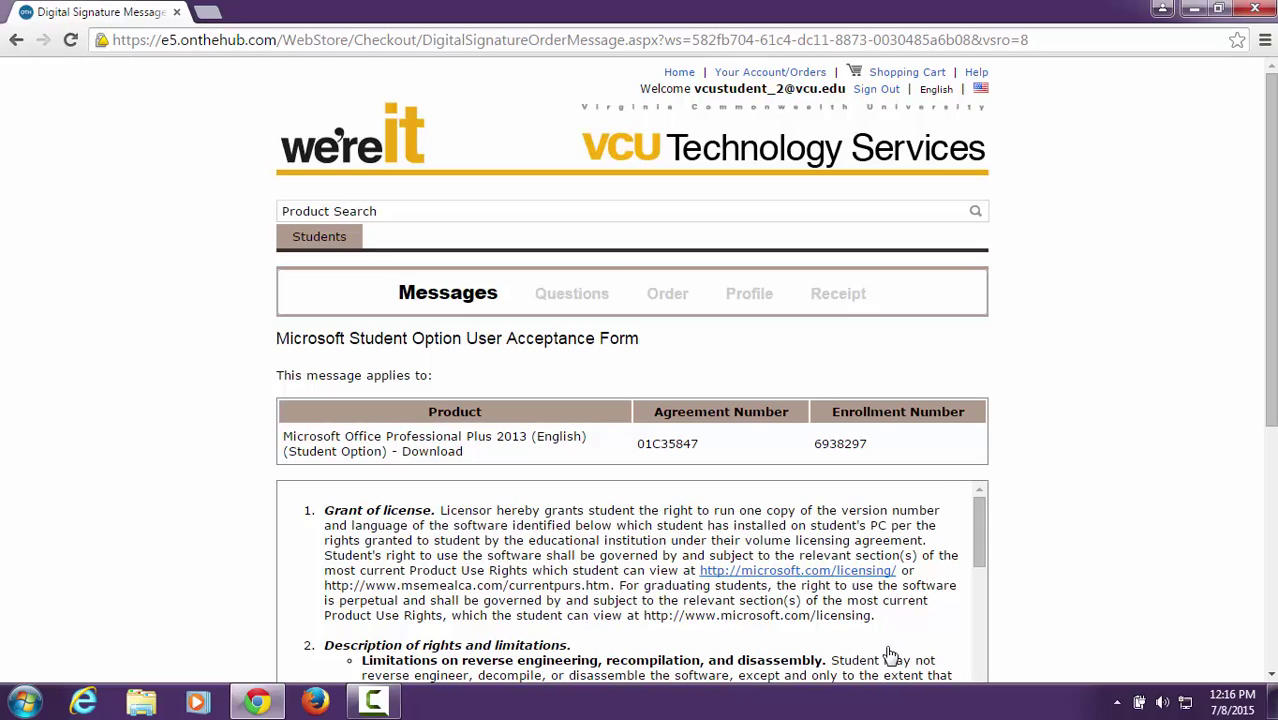
# - Enter the student's VCU e-mail as Username and their full name as the signature
pyautogui.scroll(-10, 890, 655)
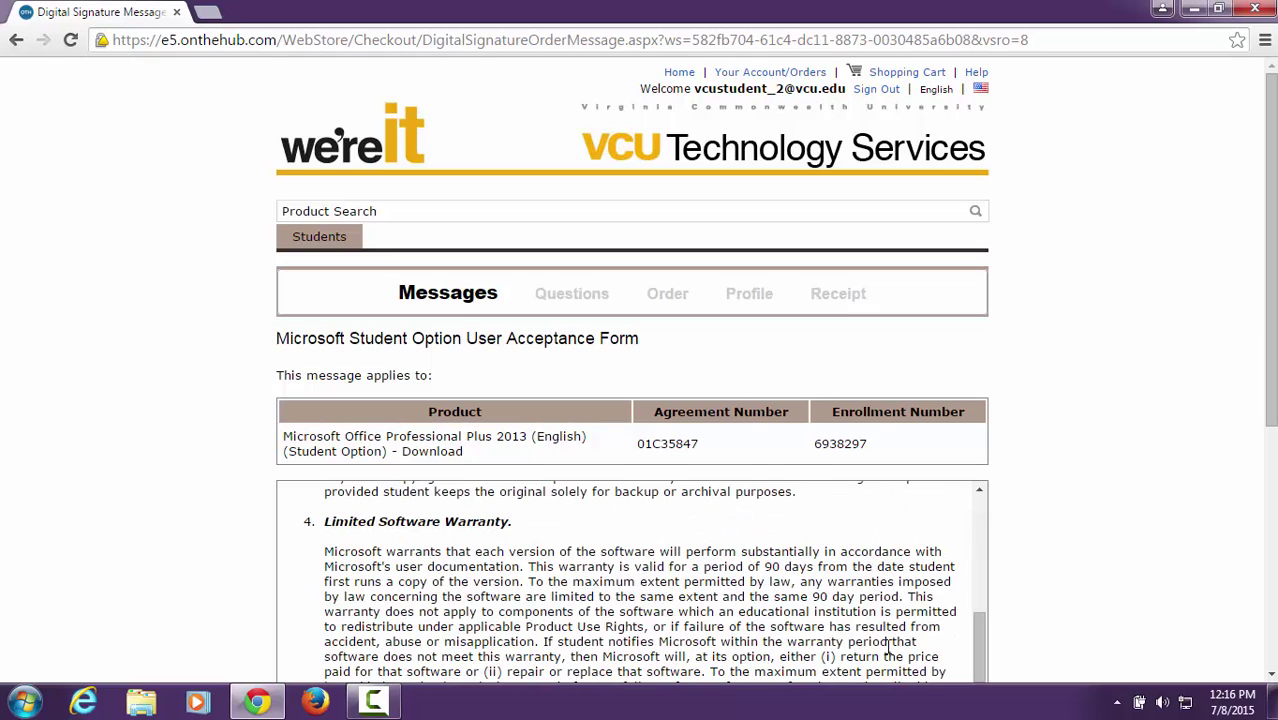
pyautogui.scroll(-6, 890, 652)
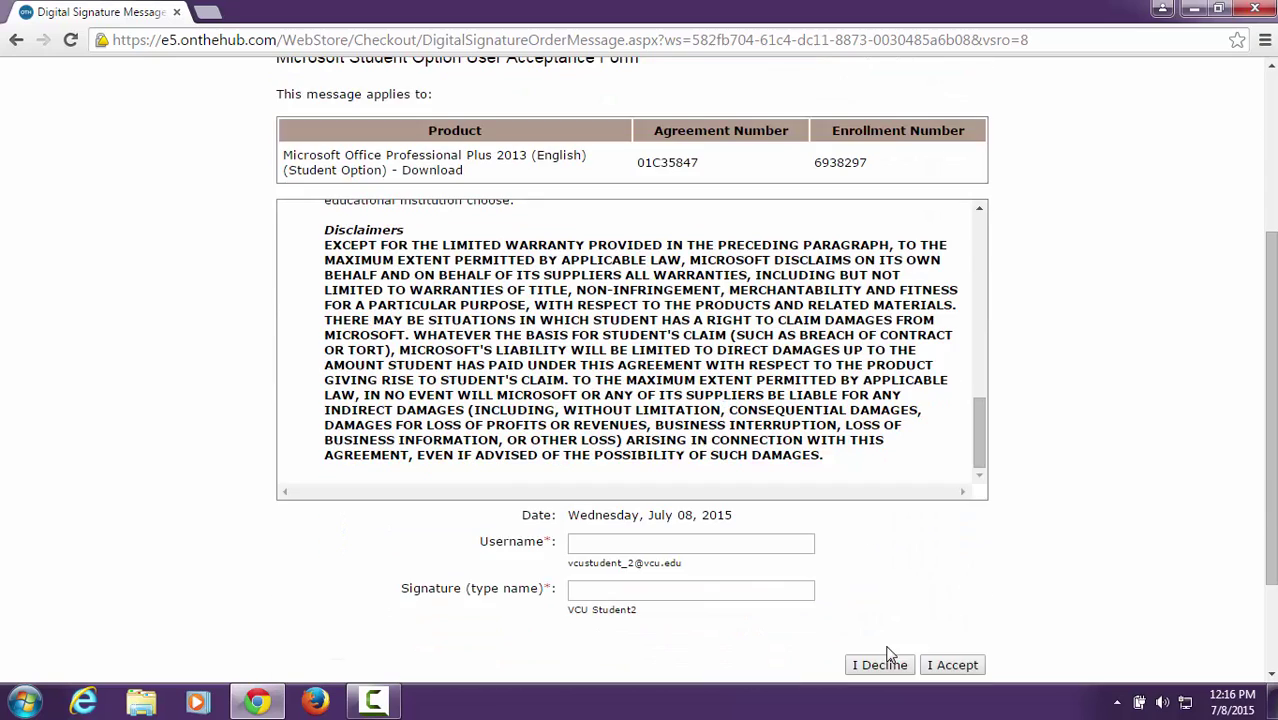
pyautogui.click(801, 547)
pyautogui.press('Tab')
pyautogui.write('VCU Student2')
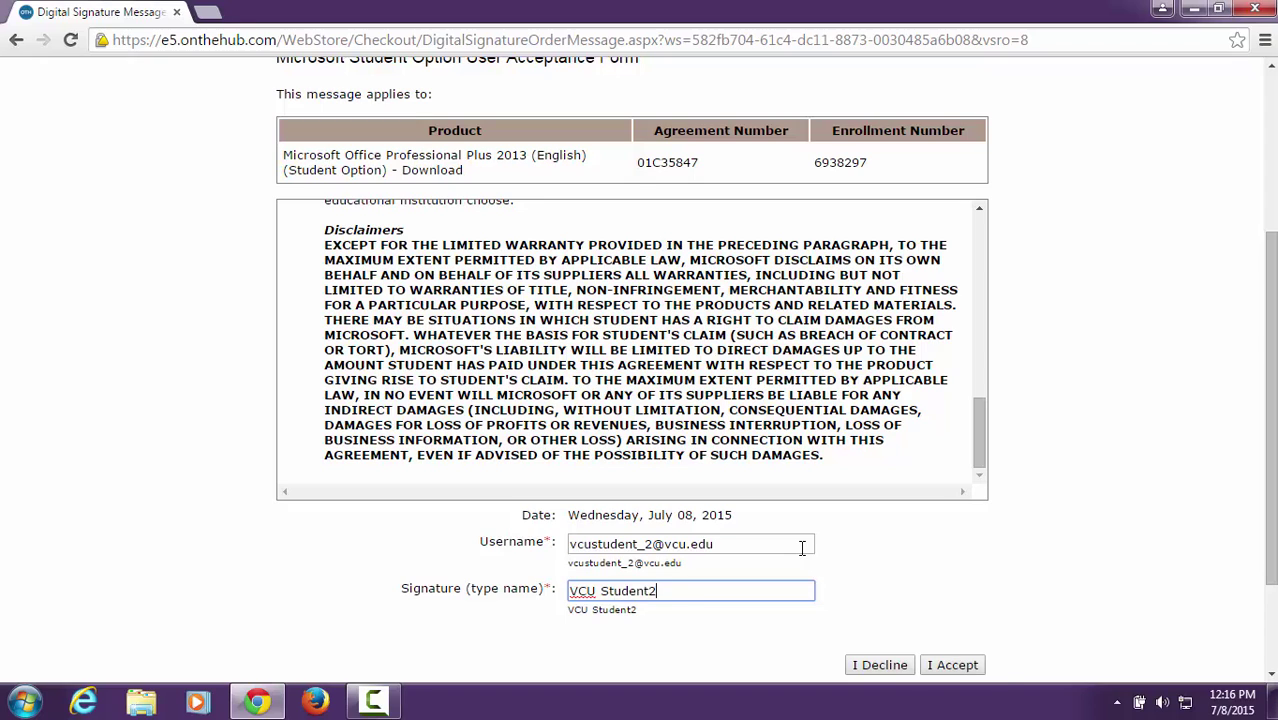
# - Accept the agreement and answer the survey: Yes to downloads, heard via school, course requires it, no promotions
pyautogui.click(925, 666)
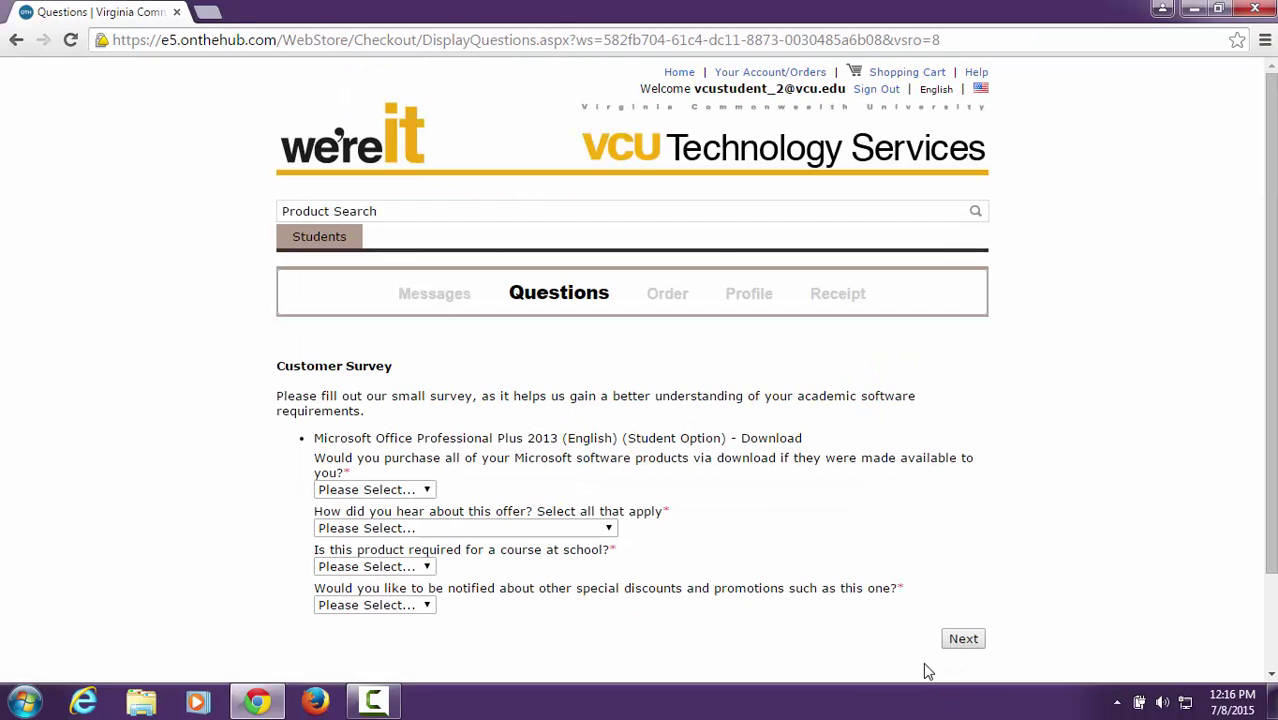
pyautogui.click(424, 490)
pyautogui.click(405, 523)
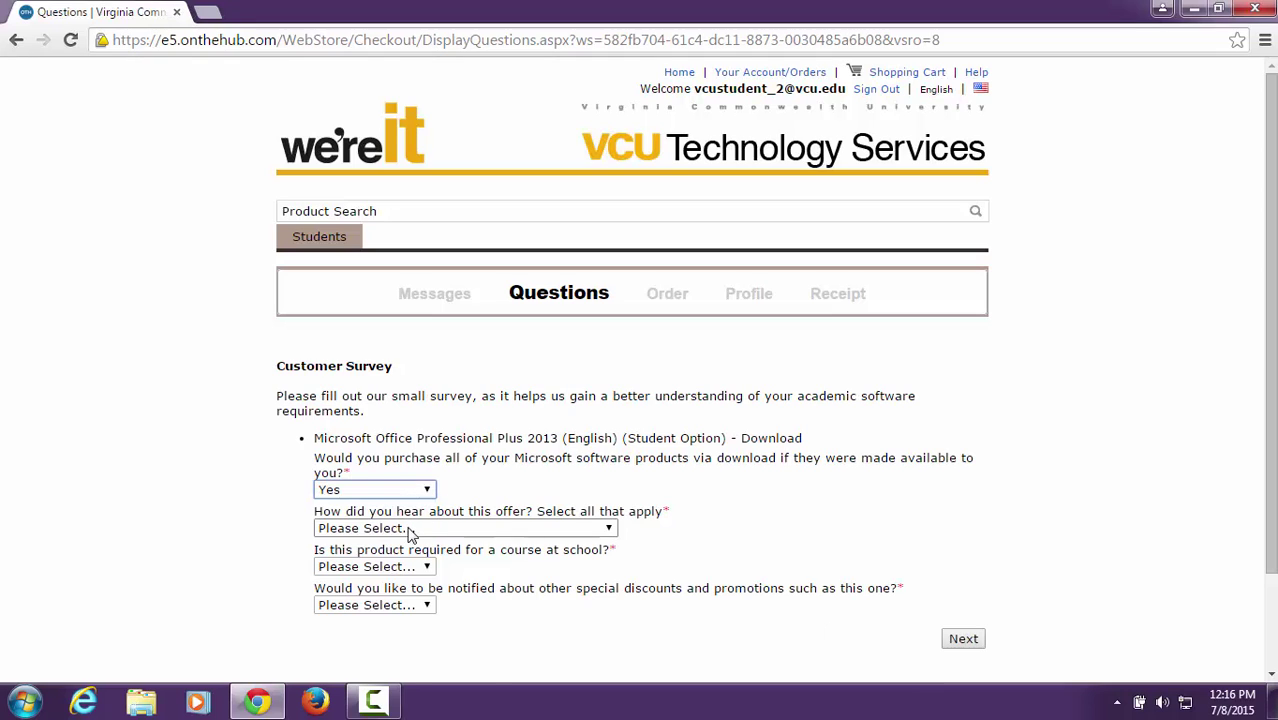
pyautogui.click(408, 528)
pyautogui.click(405, 657)
pyautogui.click(403, 568)
pyautogui.click(399, 598)
pyautogui.click(405, 605)
pyautogui.click(408, 654)
pyautogui.click(957, 641)
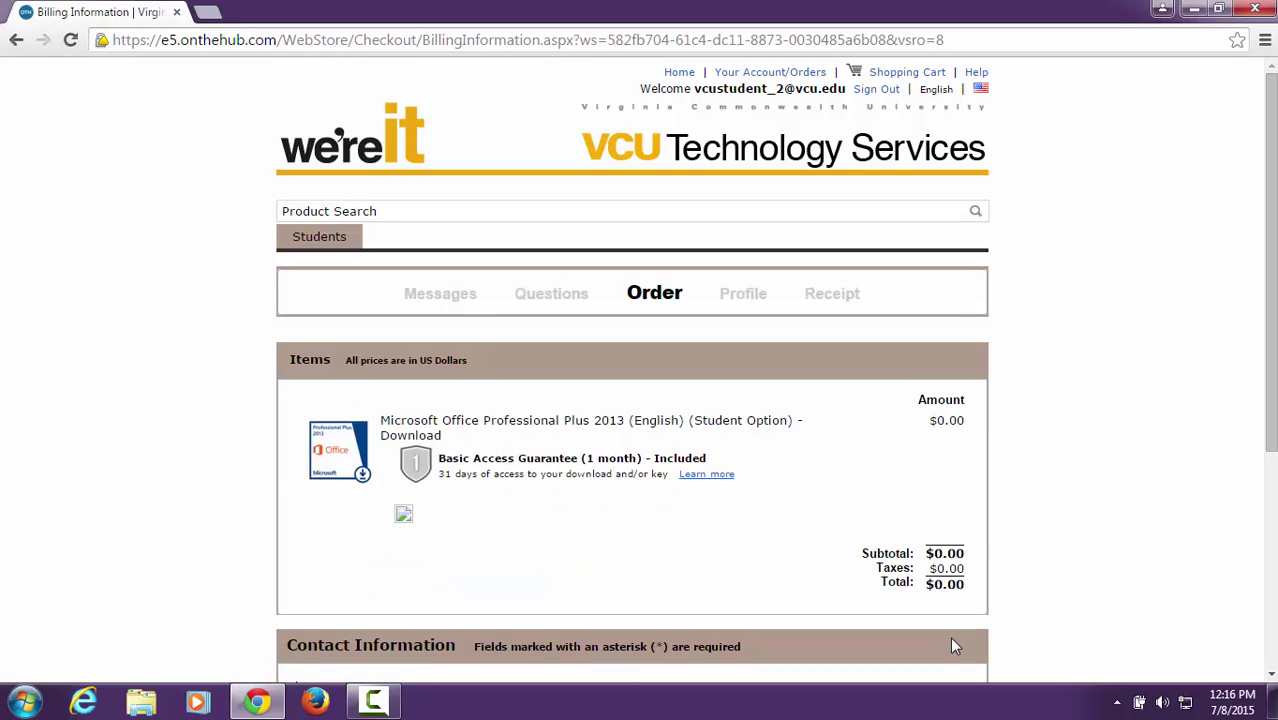
# - Opt in to Kivuto email communications and proceed with the order
pyautogui.scroll(-1, 953, 645)
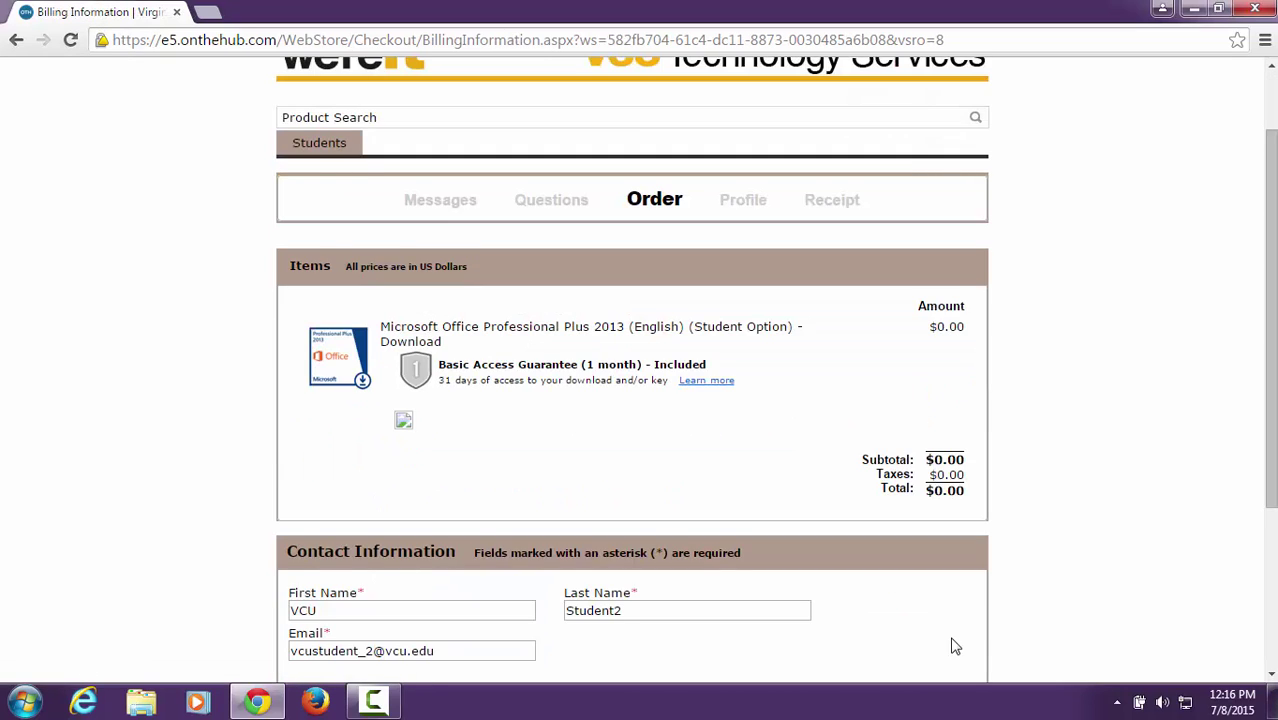
pyautogui.scroll(-2, 953, 645)
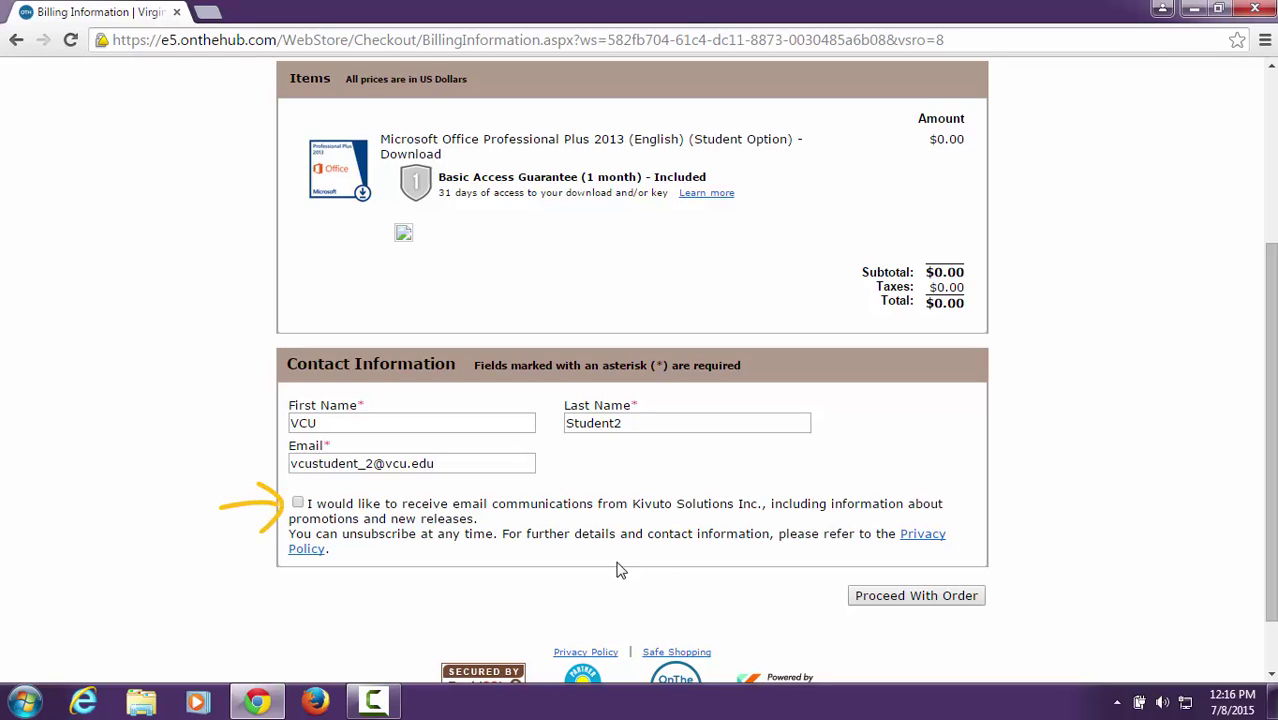
pyautogui.click(299, 503)
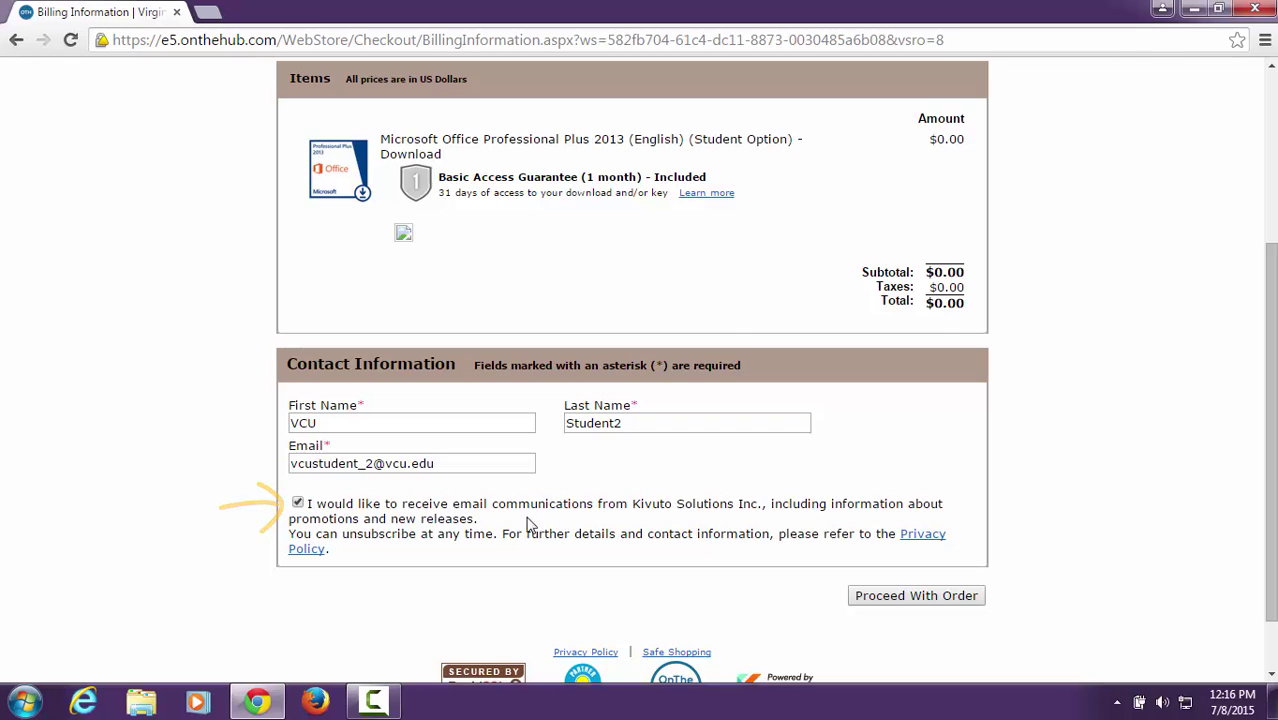
pyautogui.click(860, 606)
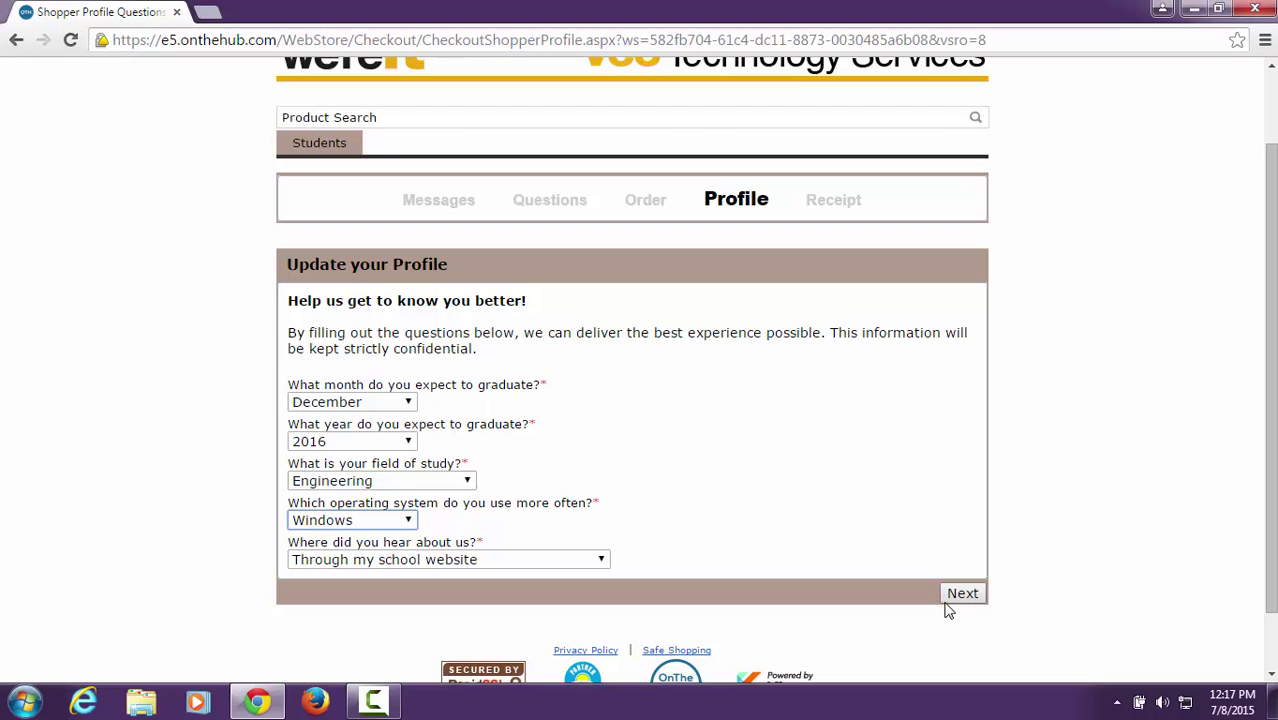
# - Submit the profile answers to place the order and select the Office product key on the receipt
pyautogui.click(948, 600)
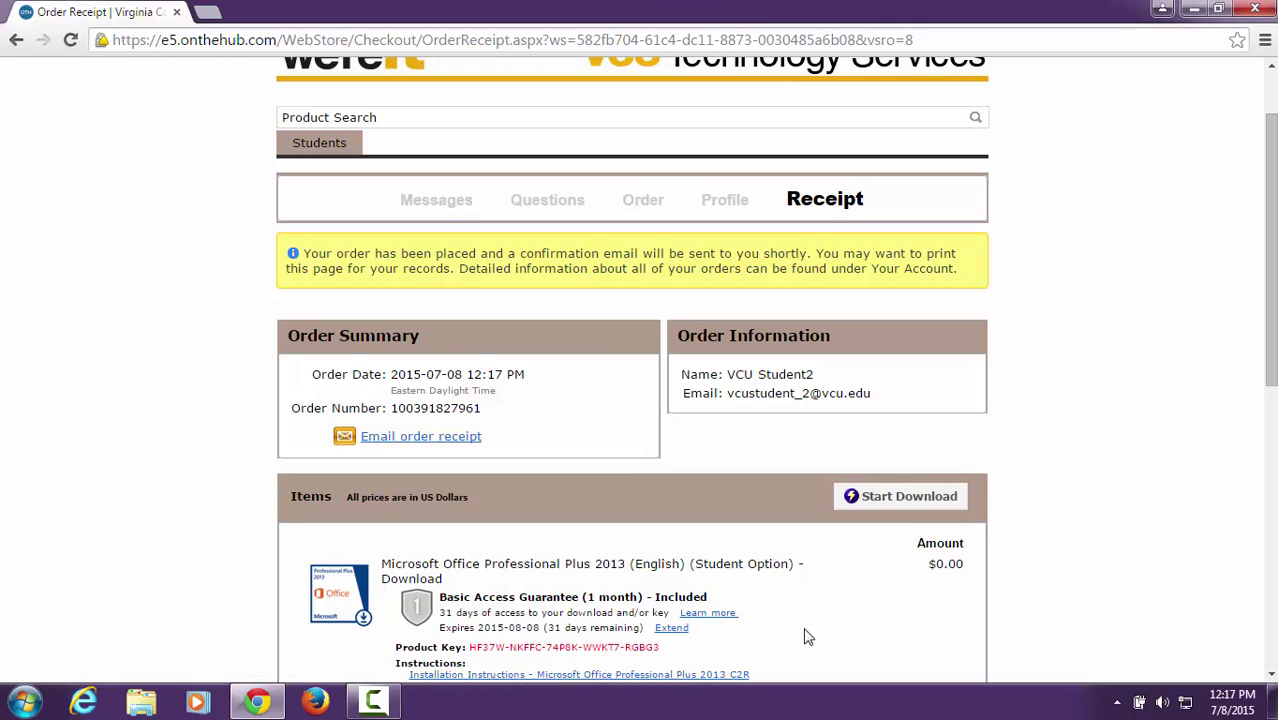
pyautogui.moveTo(660, 647); pyautogui.dragTo(470, 648)
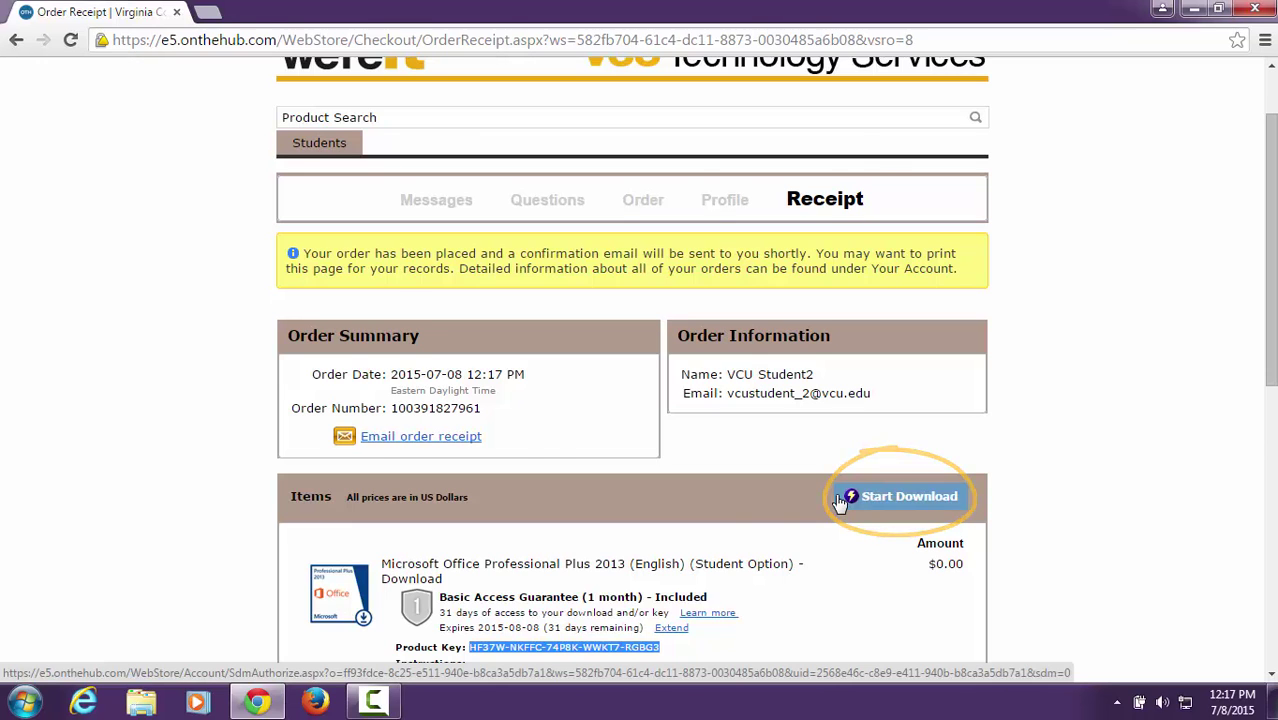
# - Download the 64-bit Office Professional Plus 2013 setup from More download options and open it
pyautogui.click(840, 499)
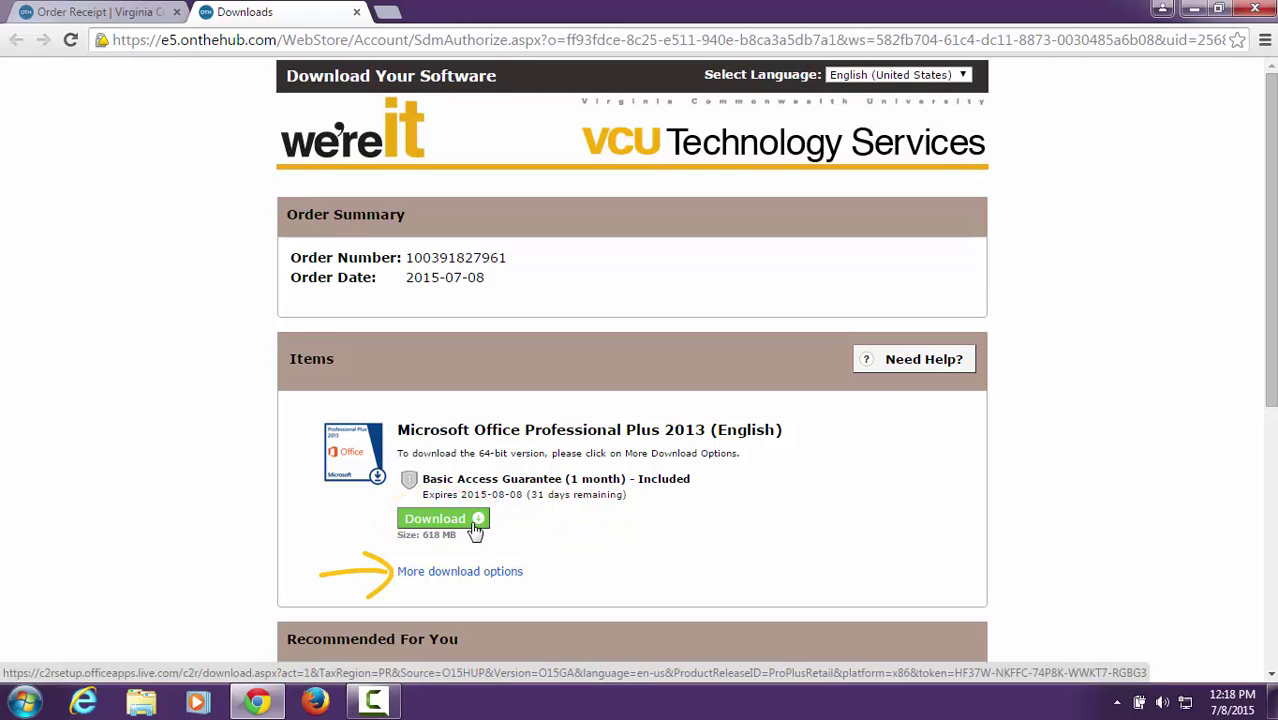
pyautogui.click(476, 573)
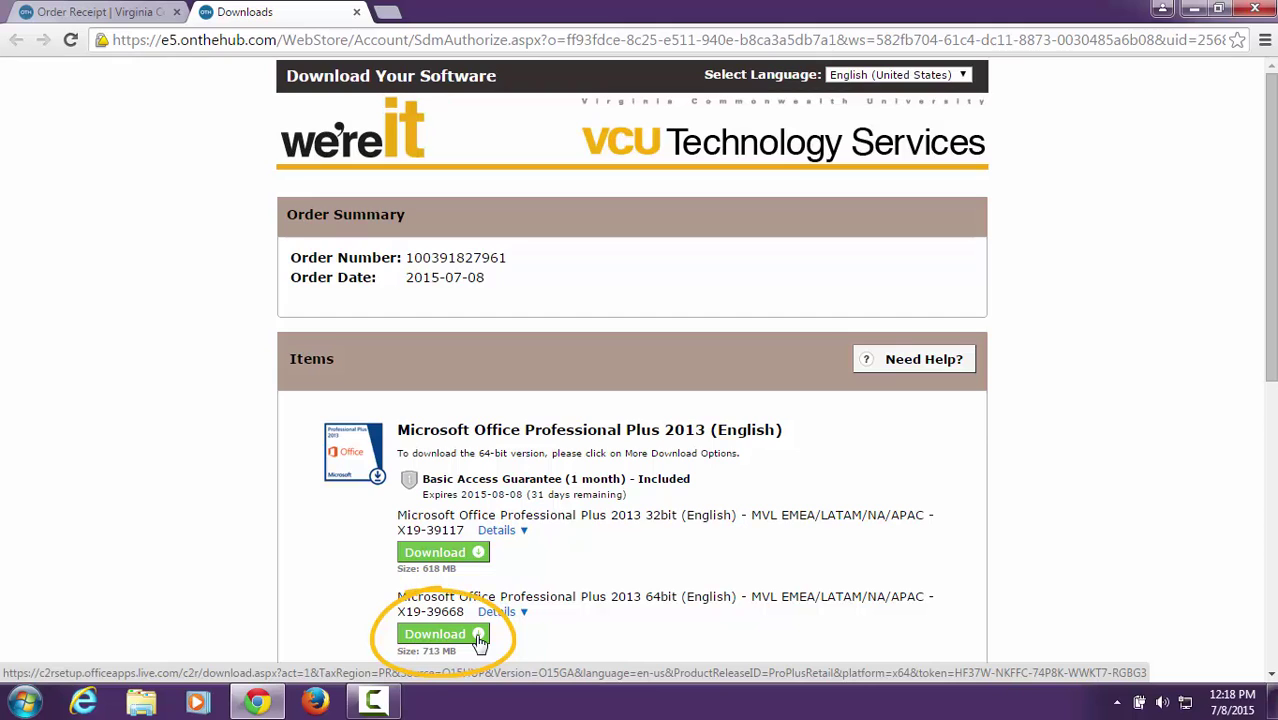
pyautogui.click(478, 638)
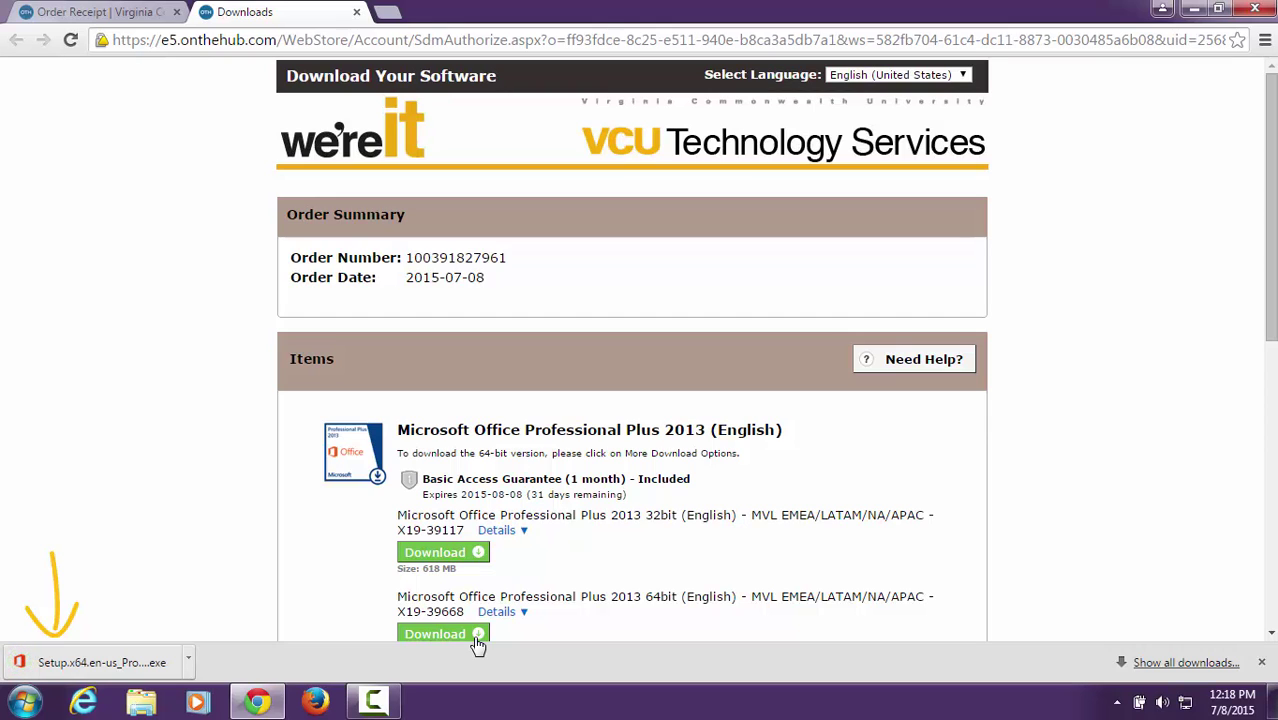
pyautogui.click(174, 661)
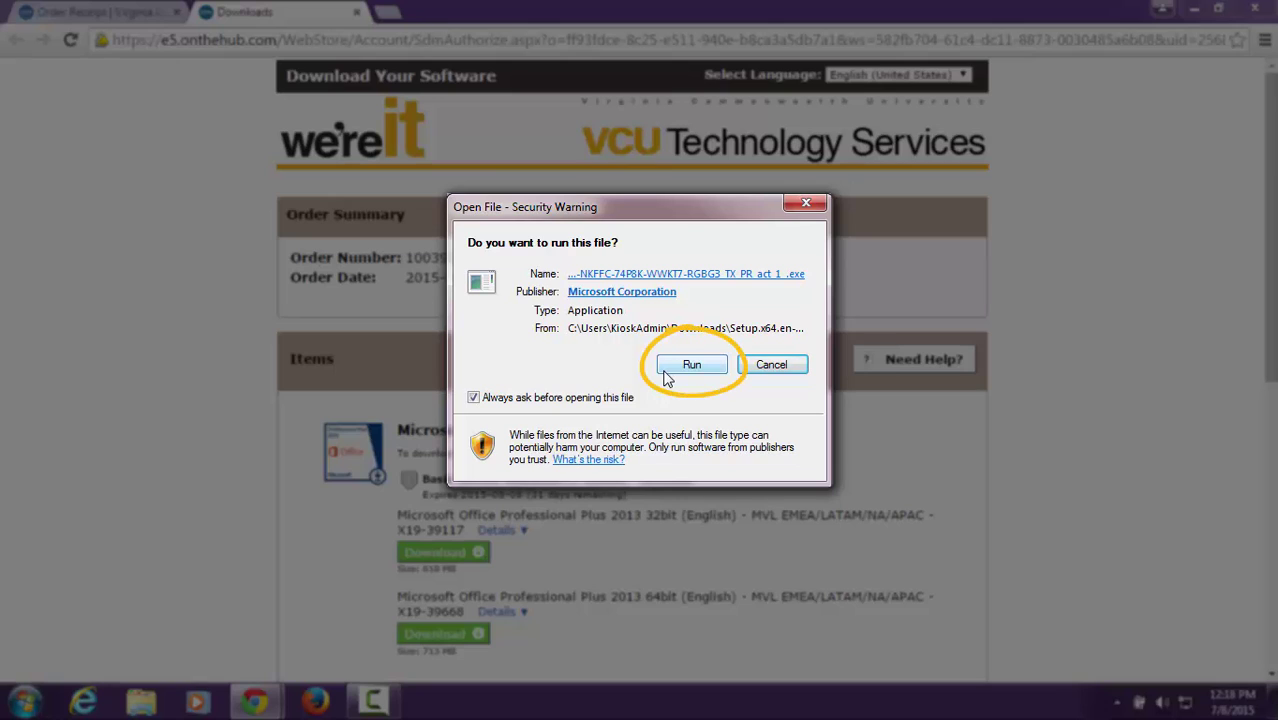
# - Choose Run in the Open File - Security Warning dialog
pyautogui.click(691, 365)
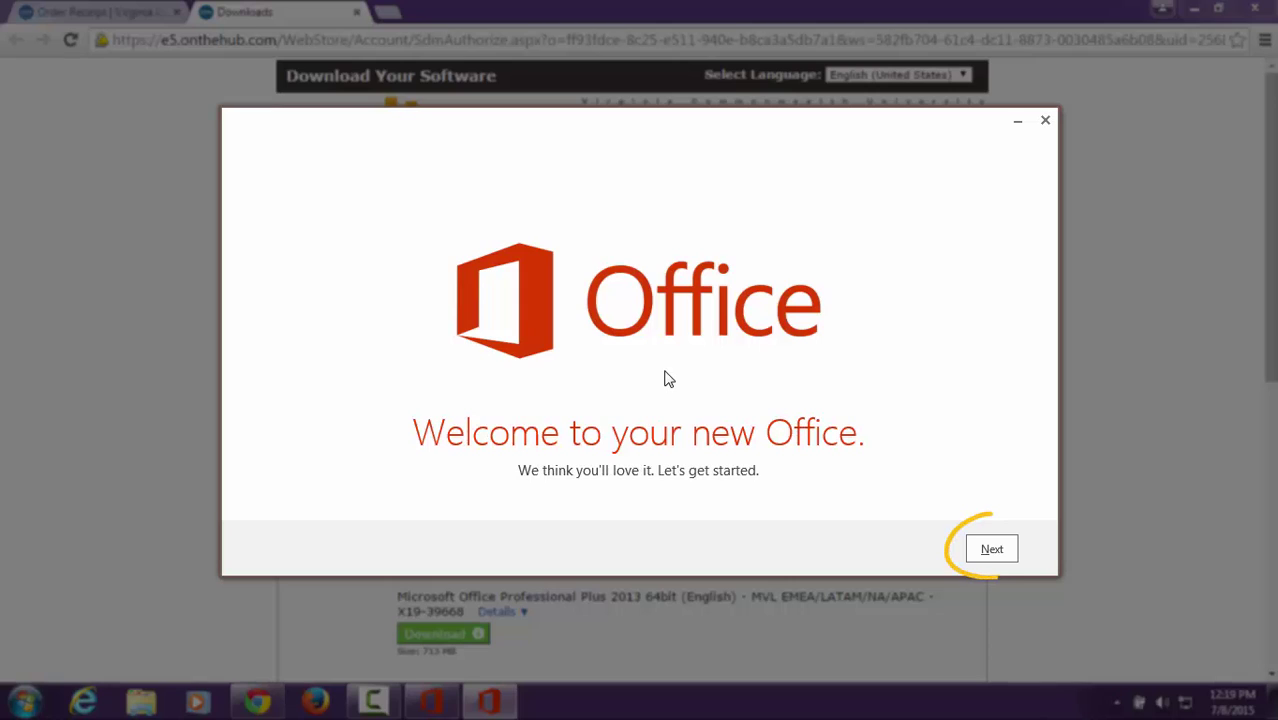
# - Accept the Office license, decline signing in with 'No thanks, maybe later', and pass the OneDrive page
pyautogui.click(990, 549)
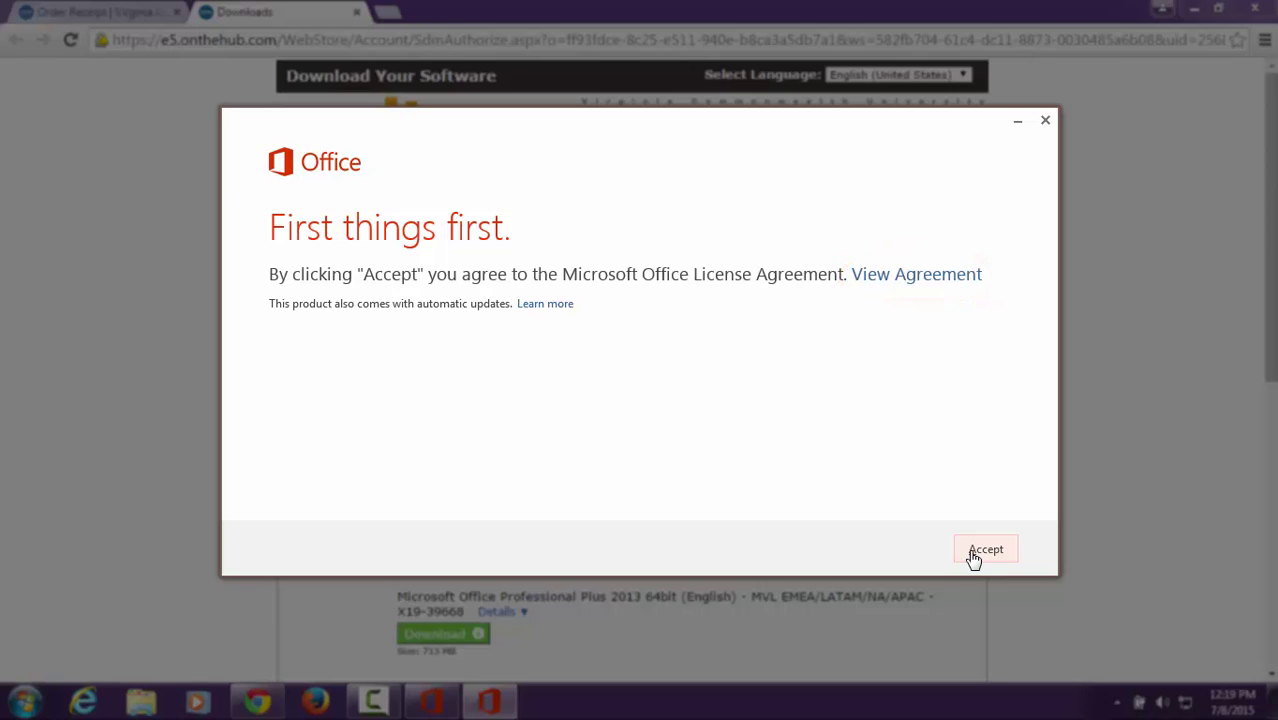
pyautogui.click(985, 551)
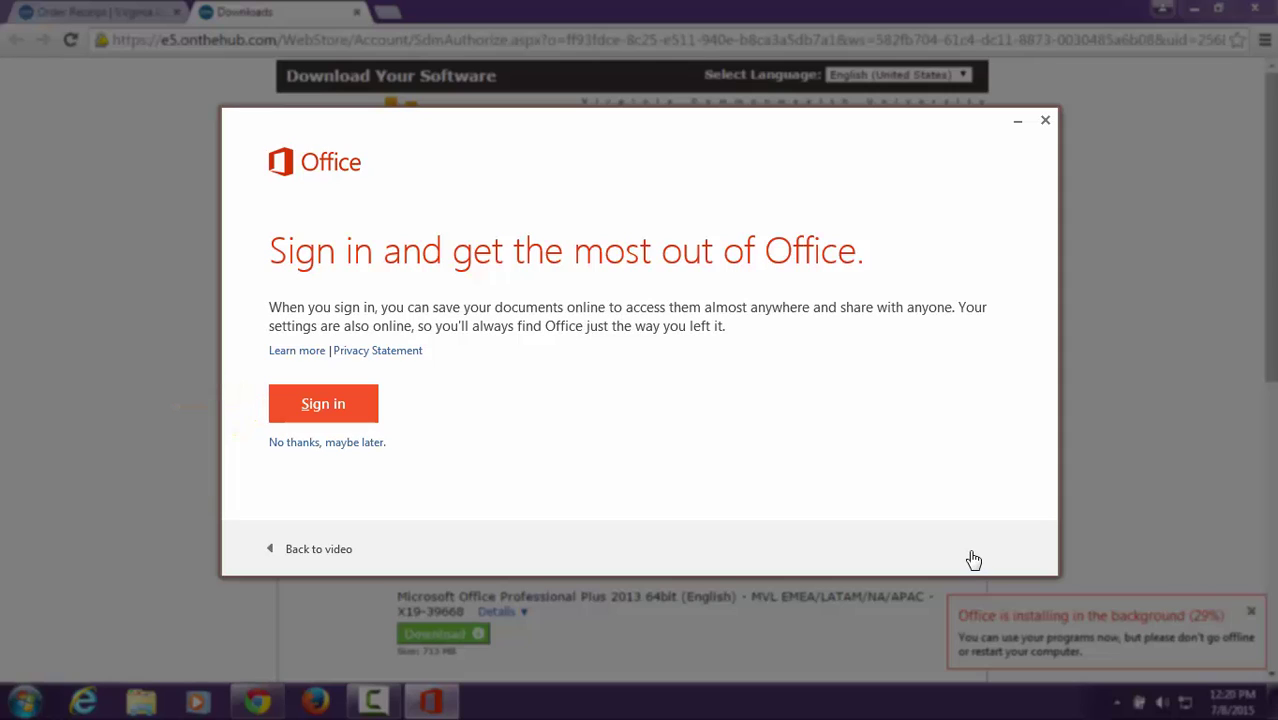
pyautogui.click(352, 443)
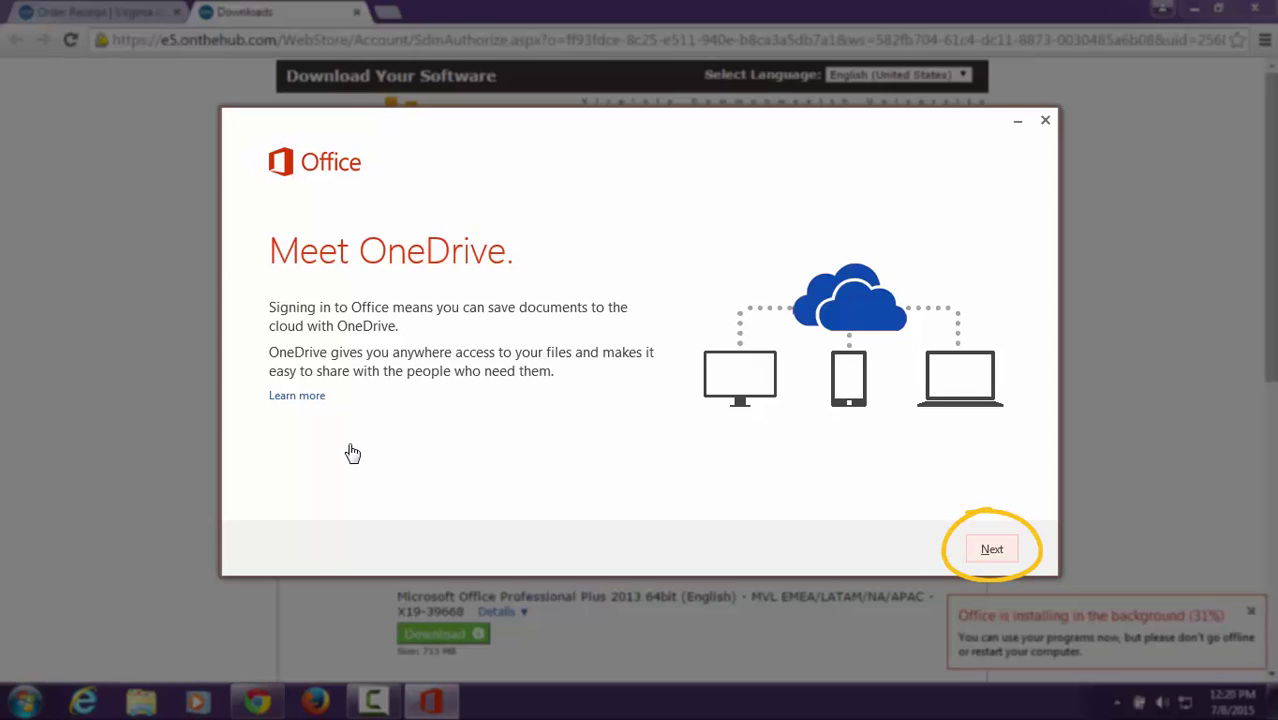
pyautogui.click(976, 548)
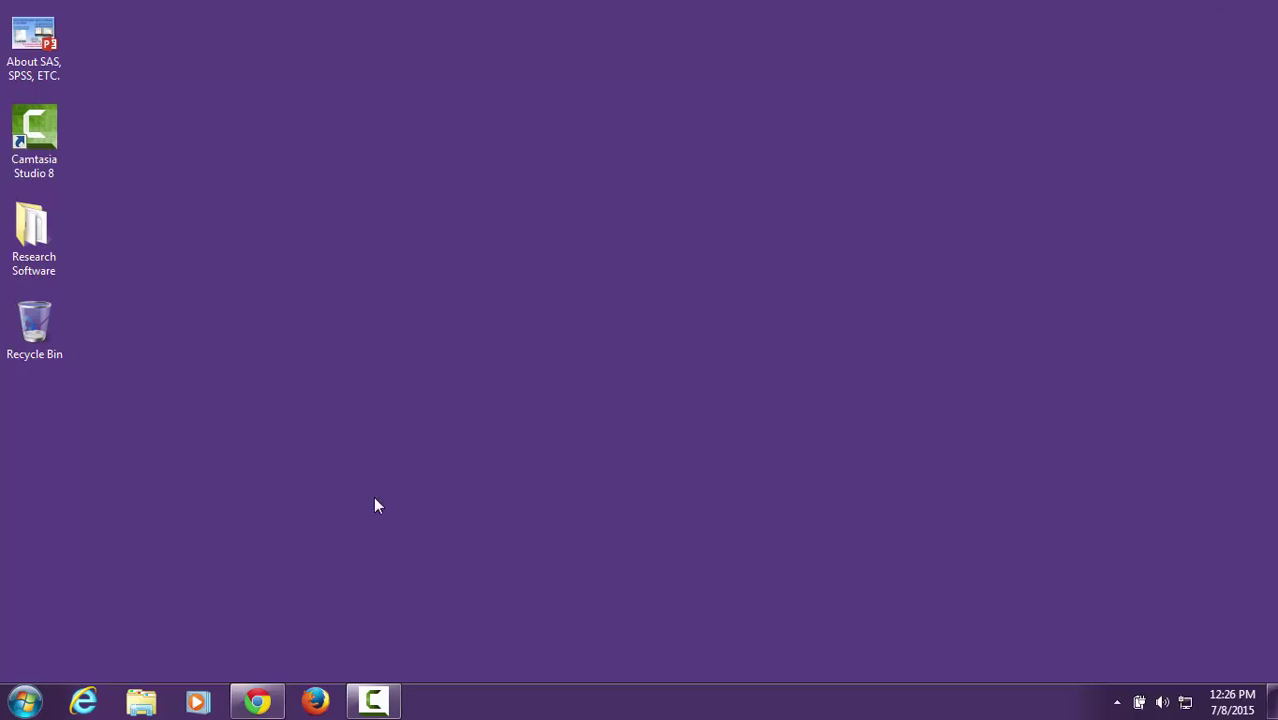
# - Expand the Microsoft Office 2013 folder under All Programs in the Start menu
pyautogui.click(24, 700)
pyautogui.click(64, 620)
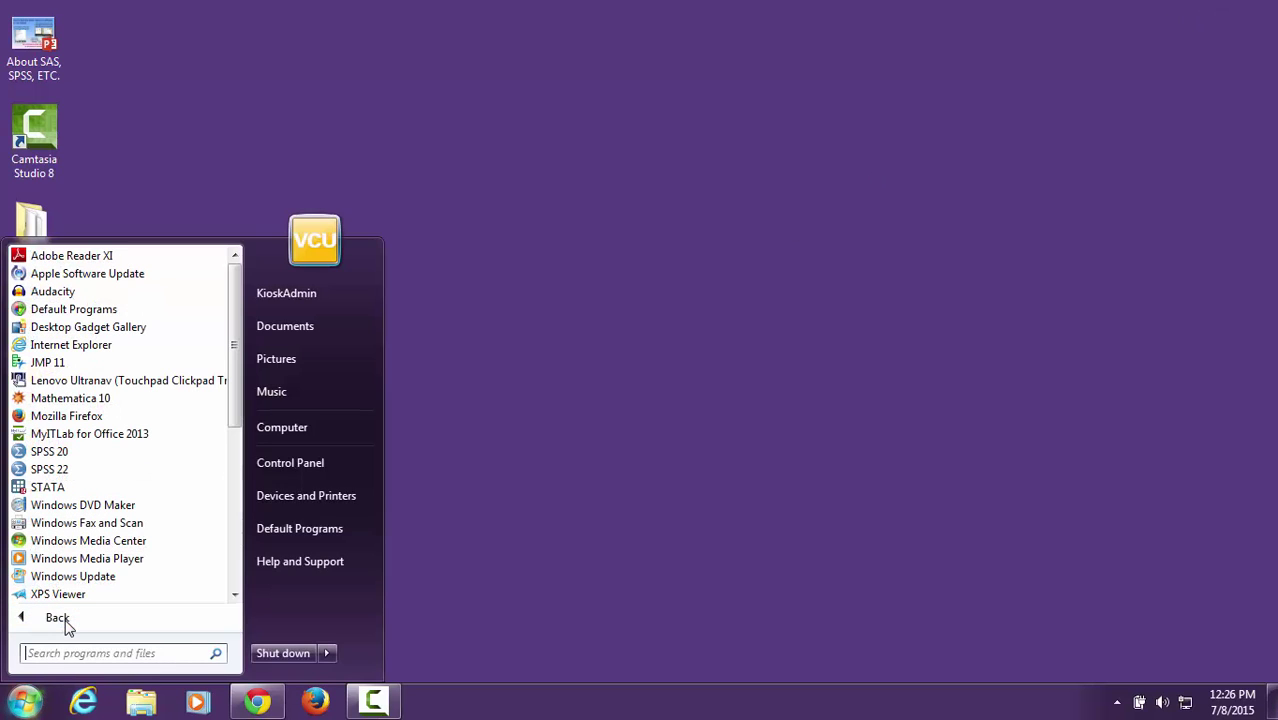
pyautogui.scroll(-3, 66, 590)
pyautogui.scroll(-2, 72, 555)
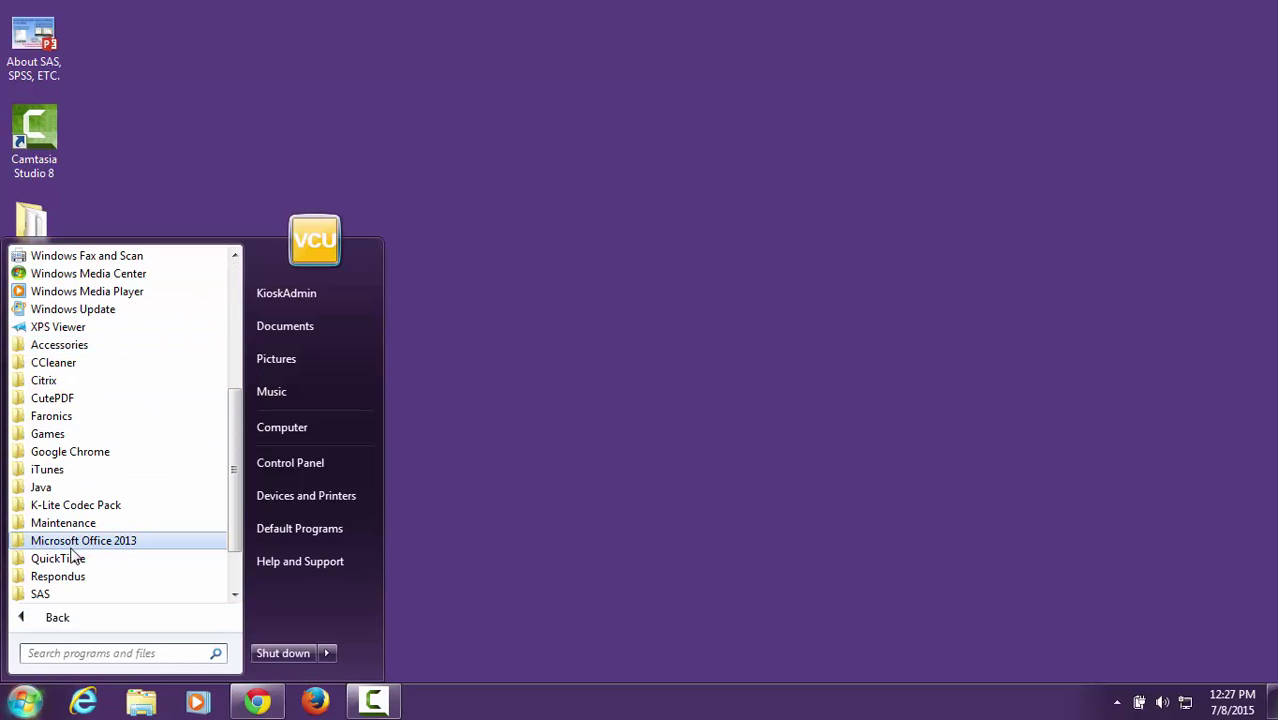
pyautogui.click(73, 541)
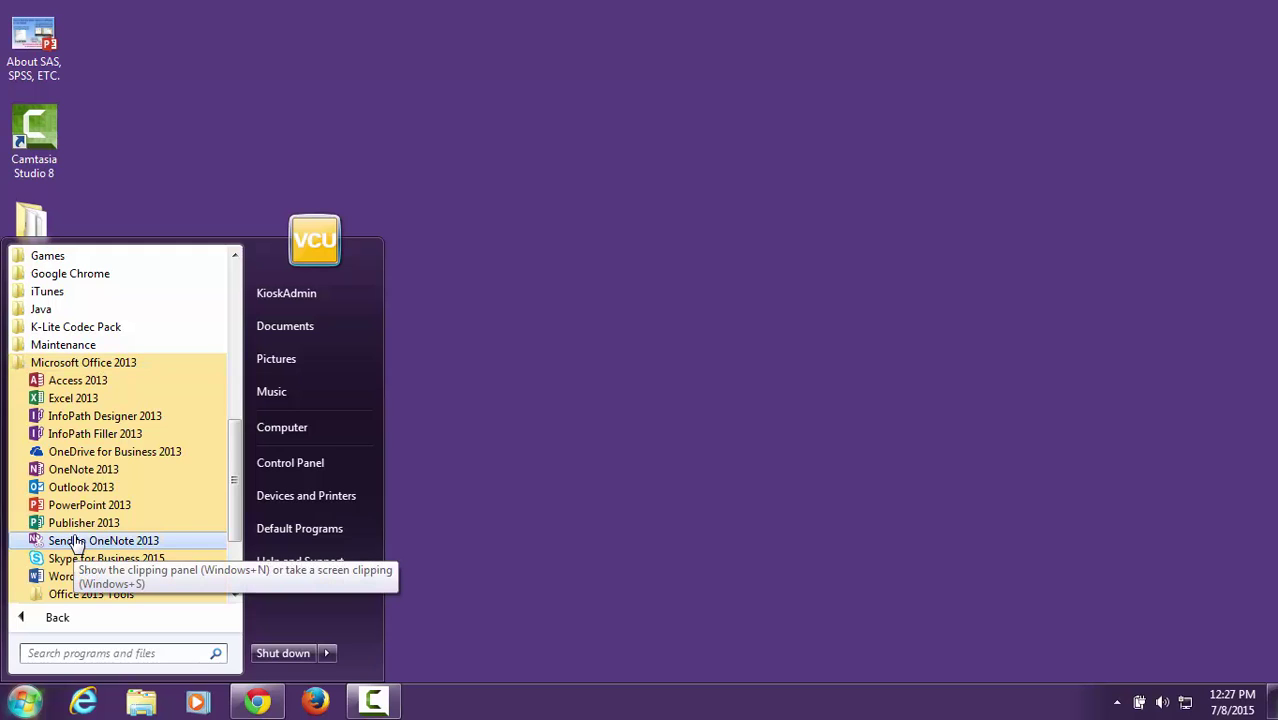